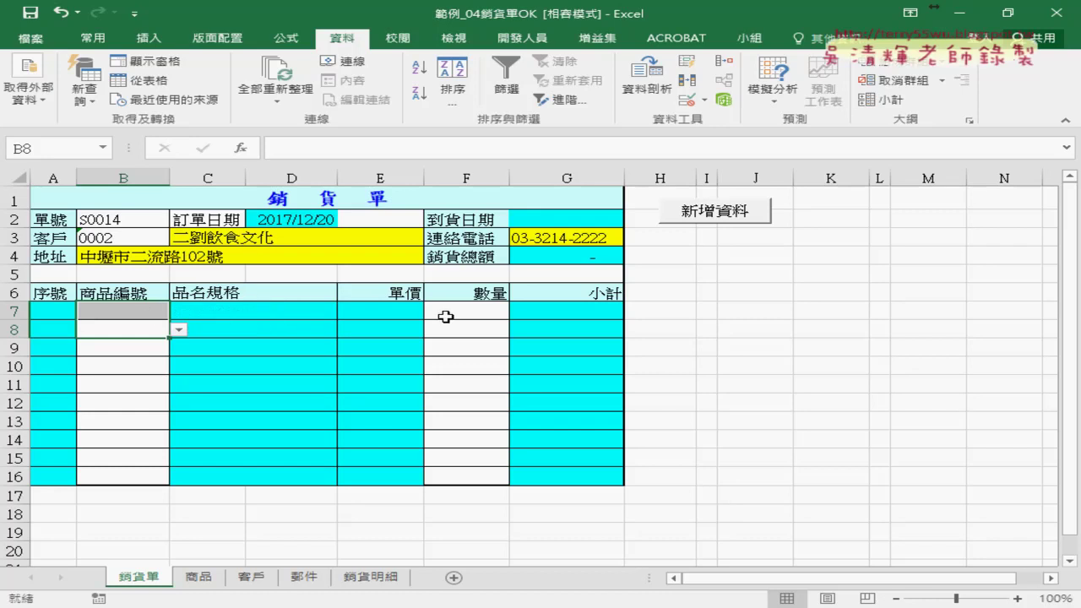
Step: Select the quantity cells F7:F16 and view F7's dropdown choices, 1 to 5
left_click_drag(464, 310, 485, 466)
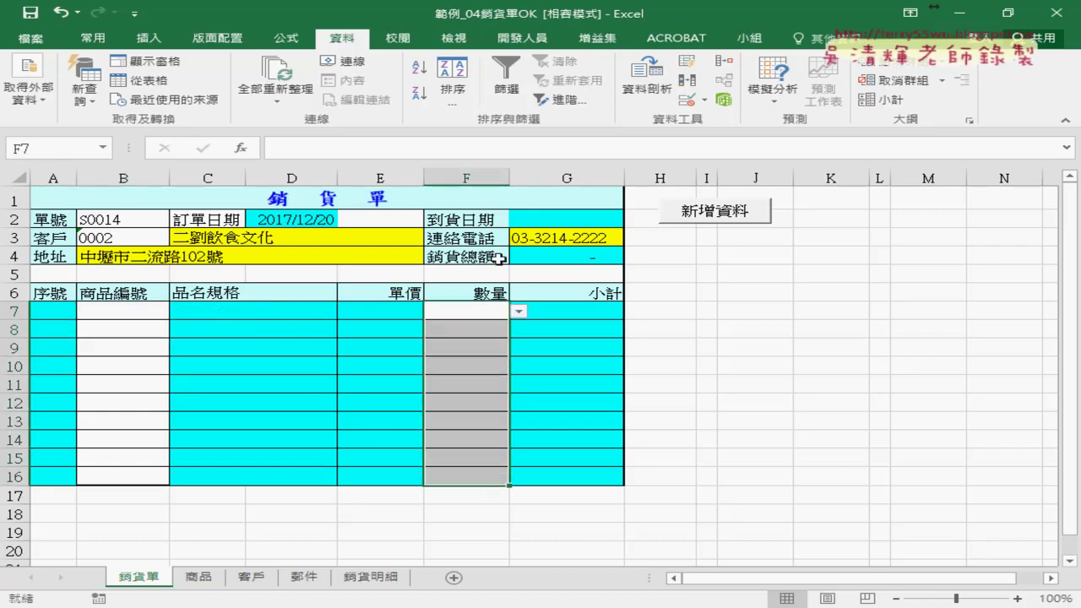
left_click(519, 312)
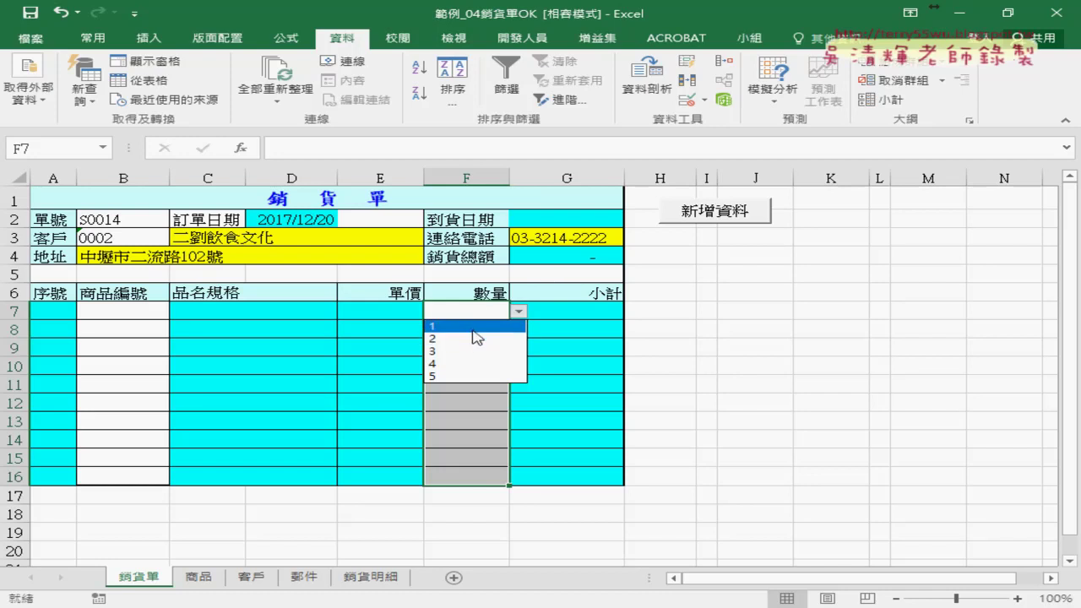
Step: Extend the quantity validation source to 1,2,3,4,5,6,7,8,9,10 and check F7's new dropdown
left_click(689, 102)
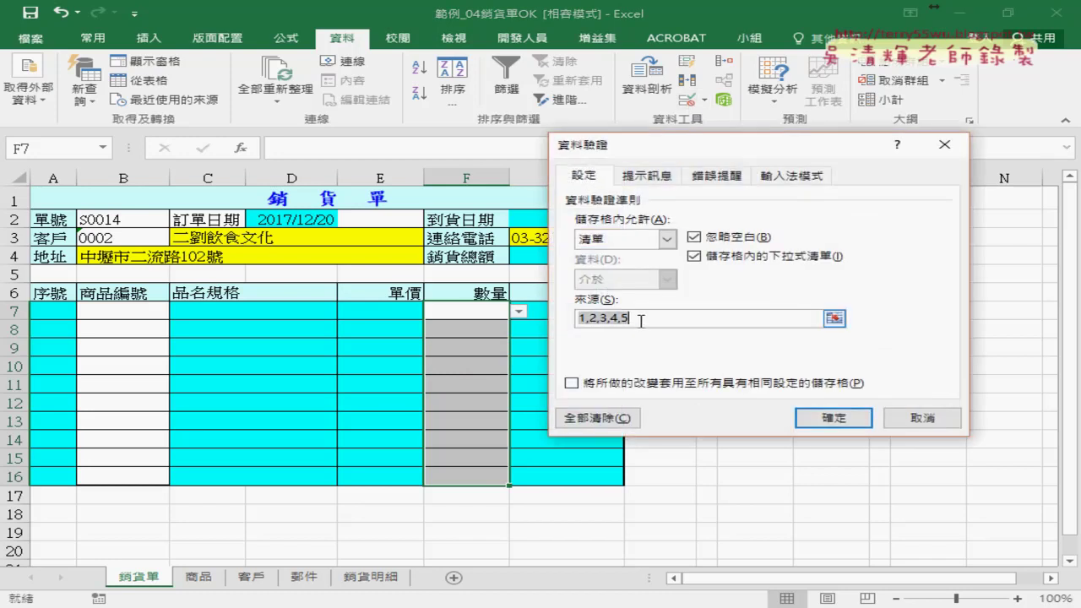
left_click(578, 319)
left_click(650, 320)
type(",6,7,8,9,10")
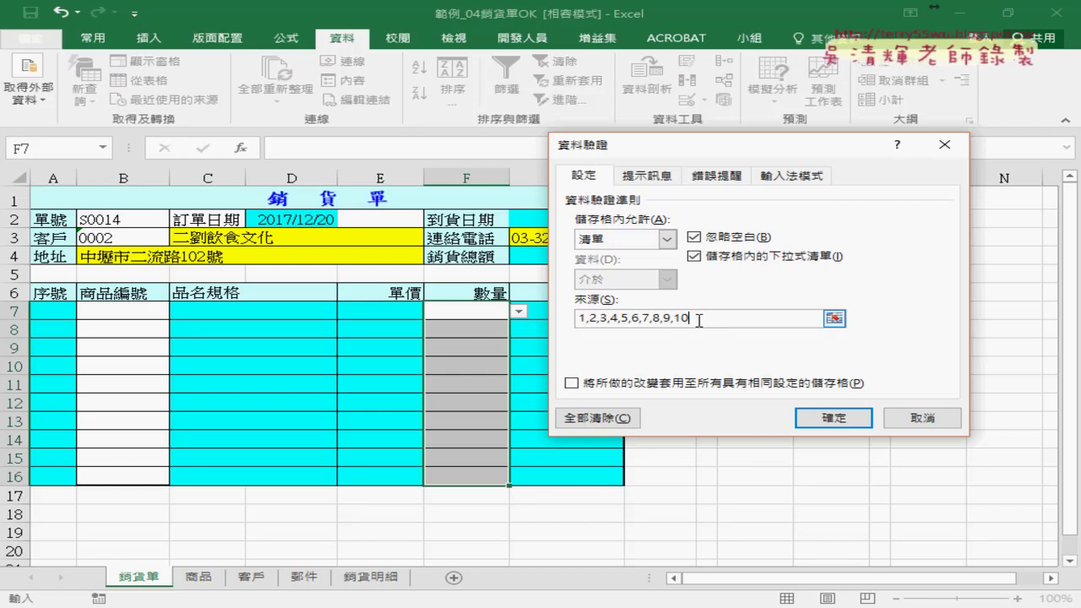
left_click_drag(699, 320, 570, 325)
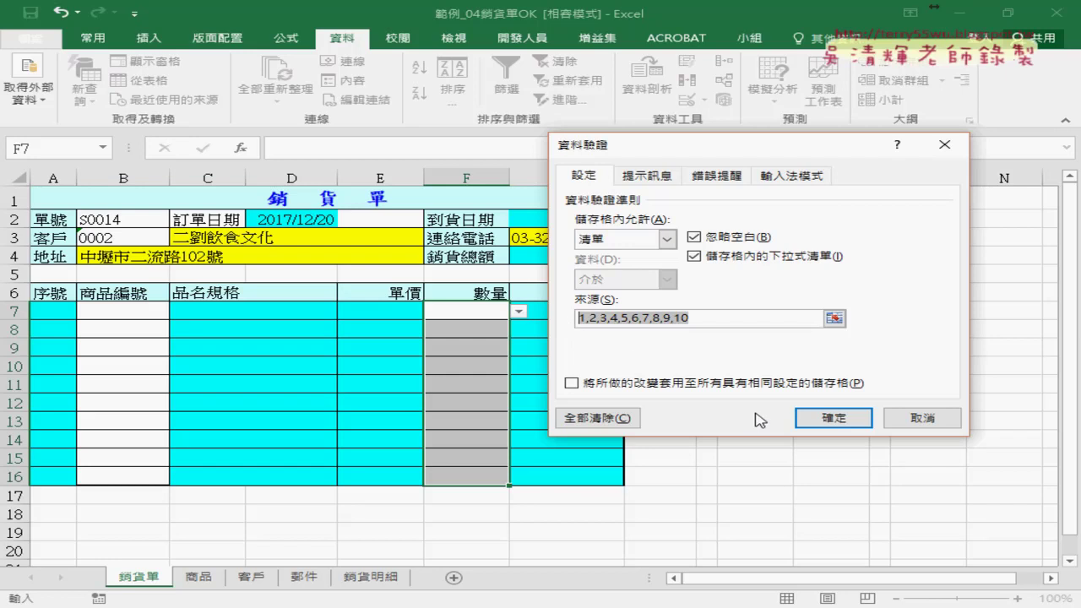
left_click(824, 419)
left_click(520, 312)
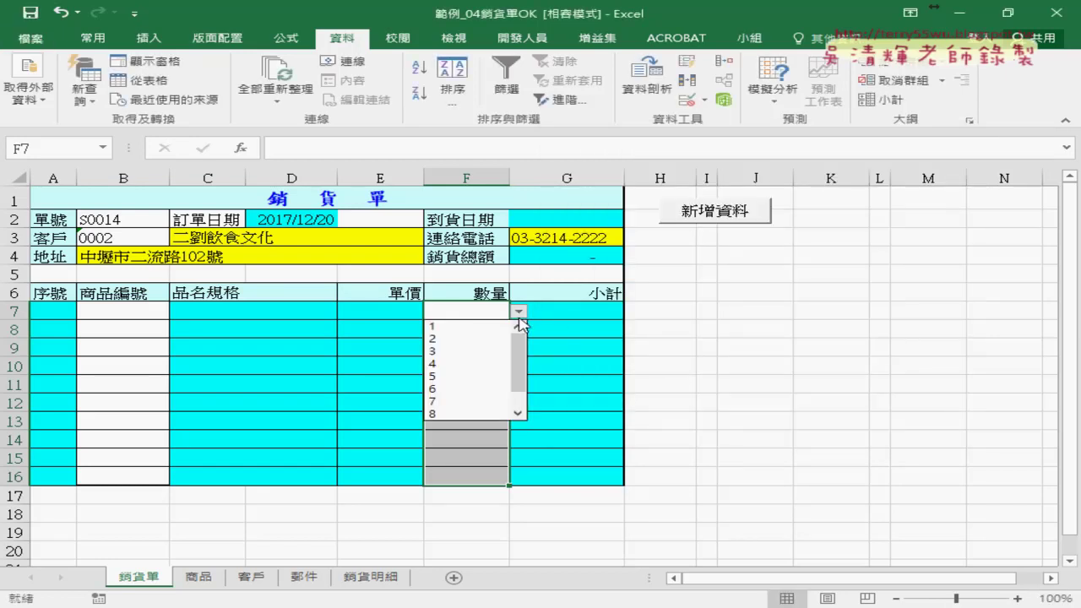
left_click_drag(521, 354, 521, 388)
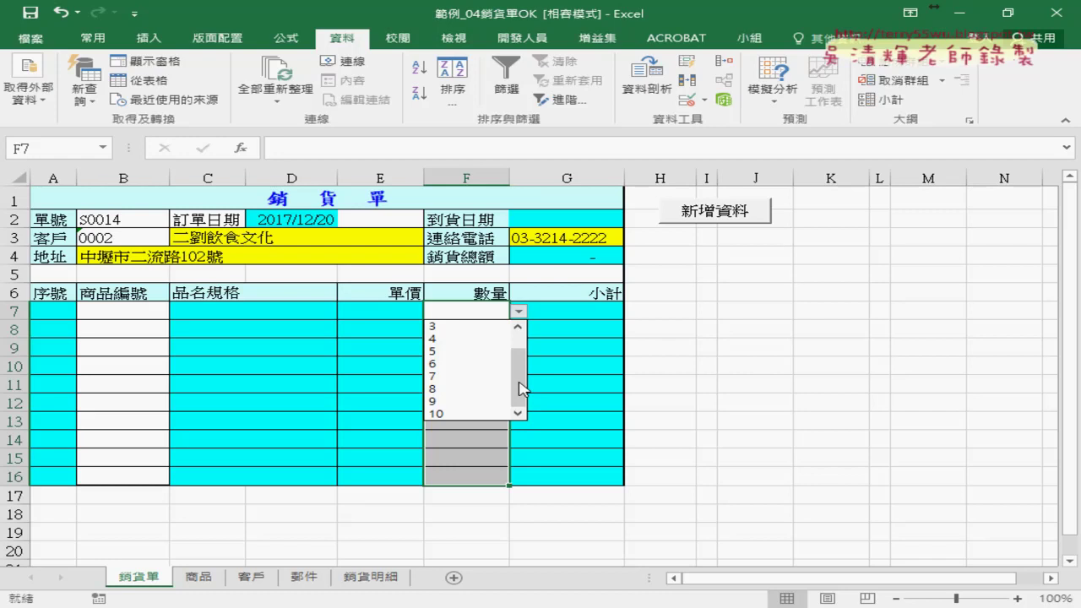
left_click(128, 241)
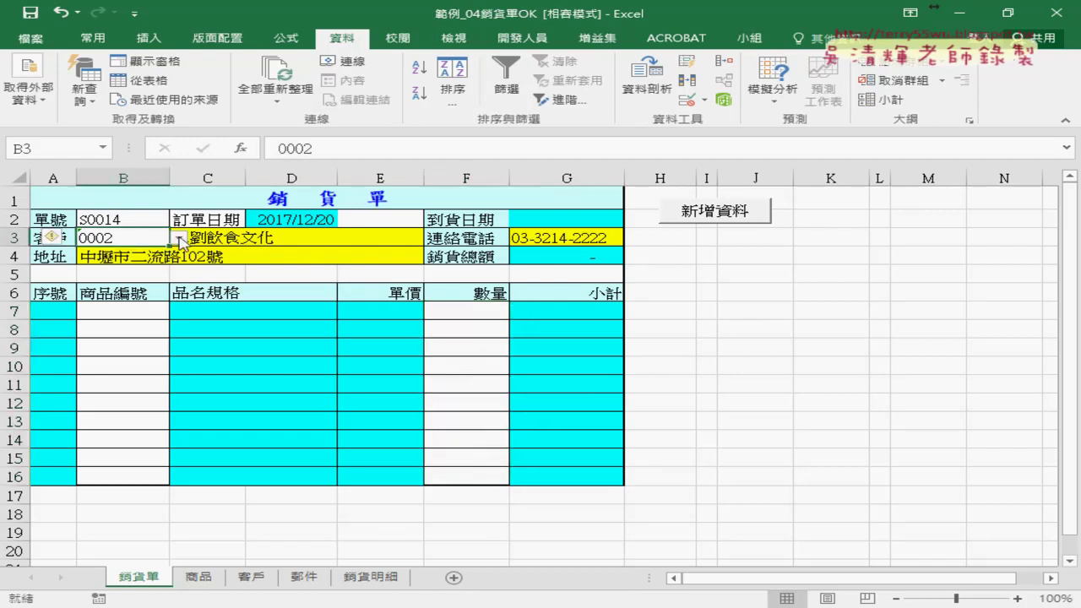
left_click(180, 239)
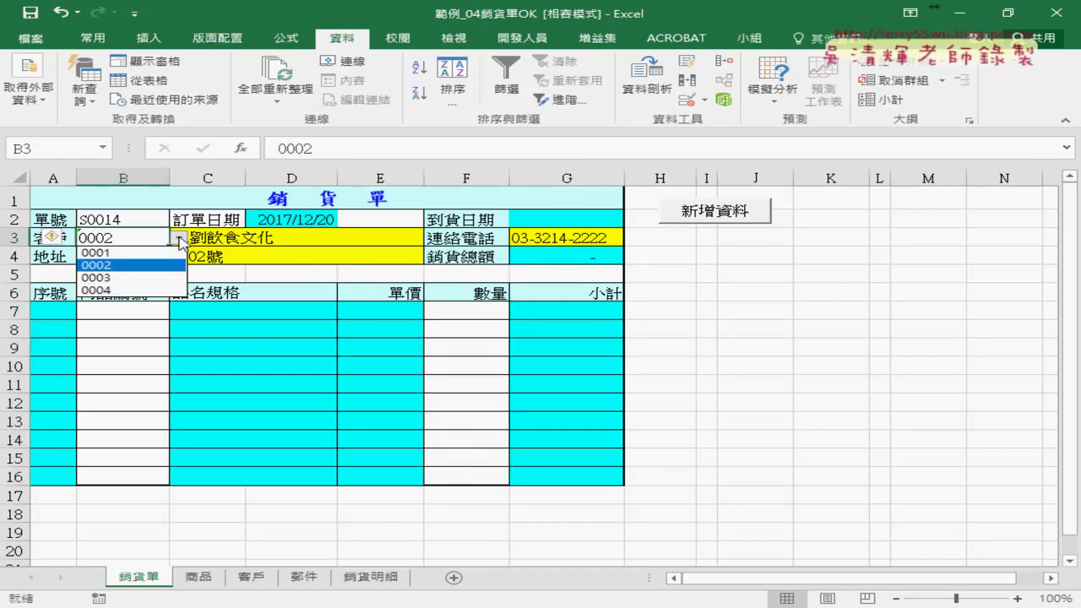
left_click(148, 313)
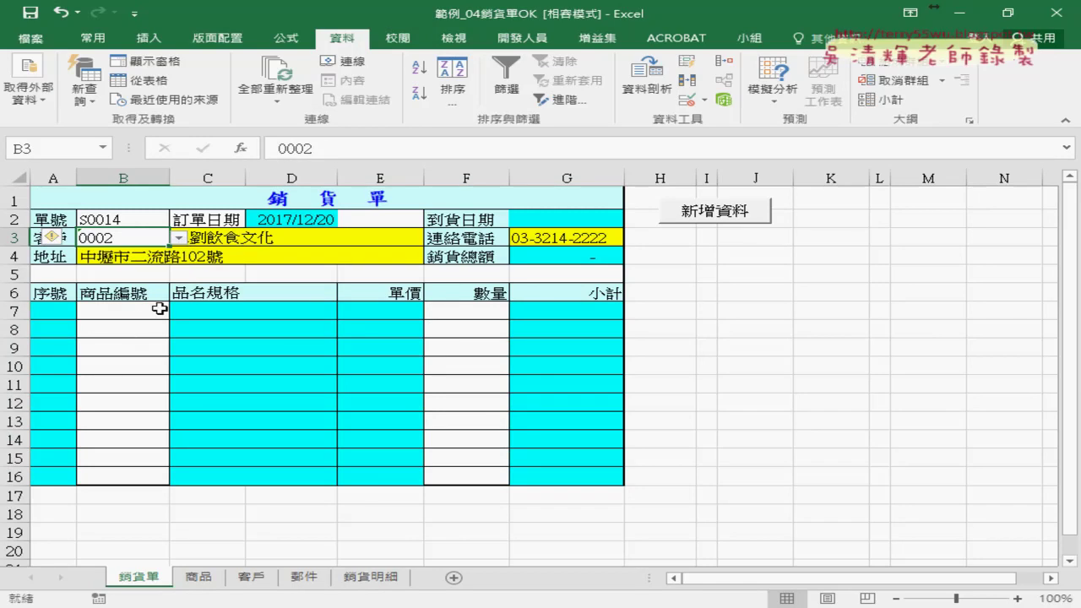
left_click(159, 310)
left_click(179, 310)
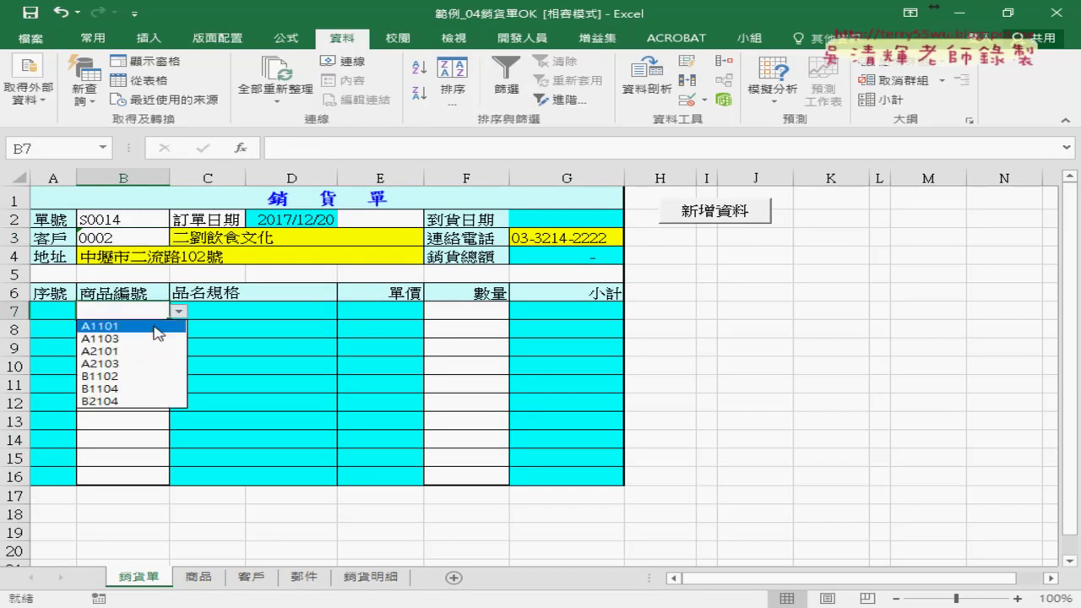
left_click(159, 311)
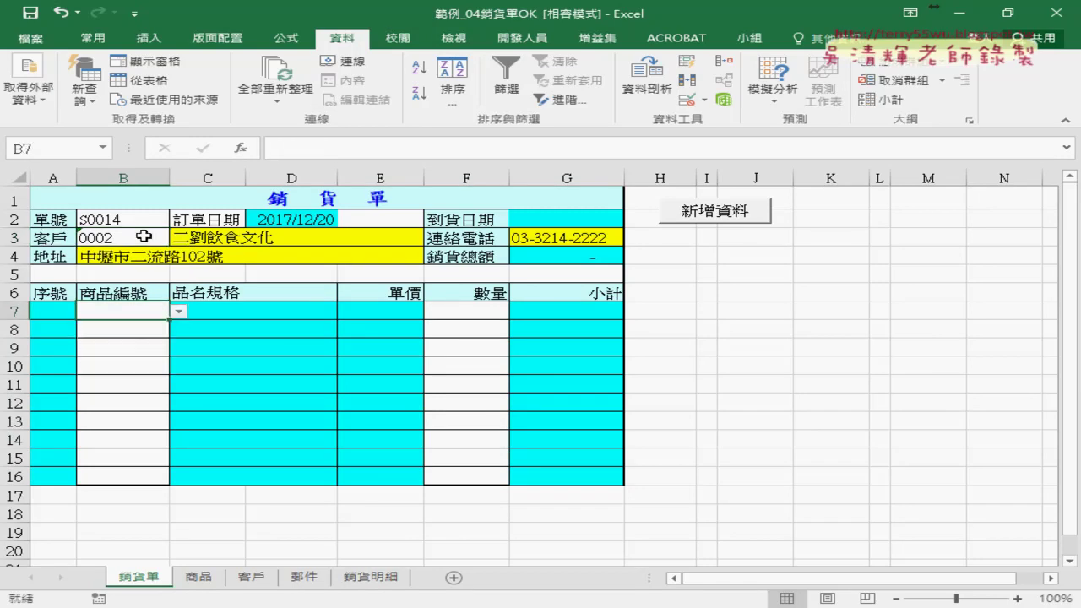
left_click(285, 38)
Step: Inspect the ranges of the 客戶 and 客戶編號 (A2:A5) names in Name Manager
left_click(448, 101)
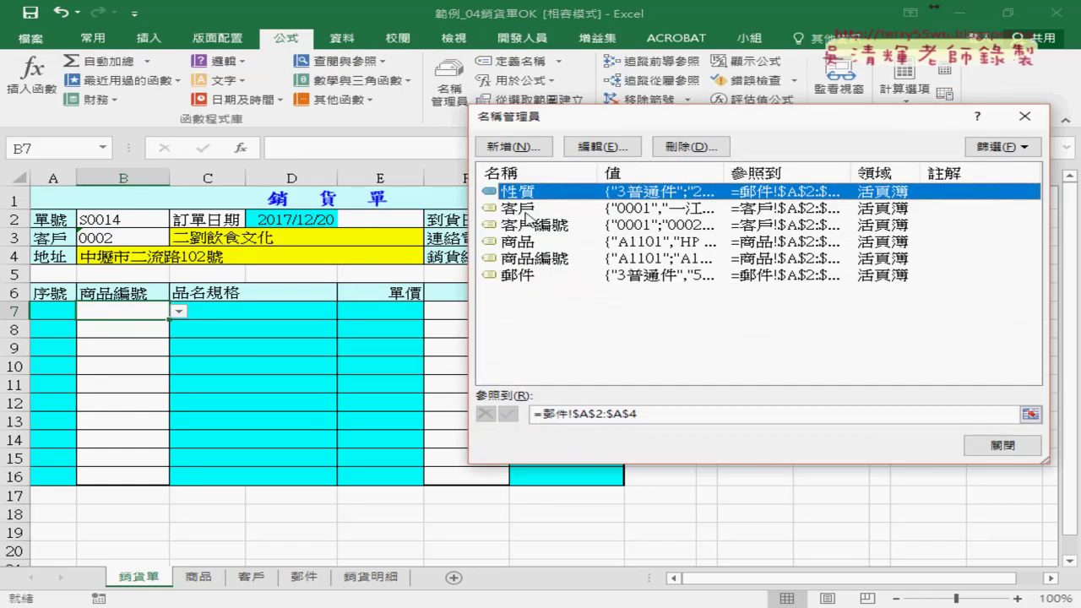
left_click(529, 208)
left_click(659, 420)
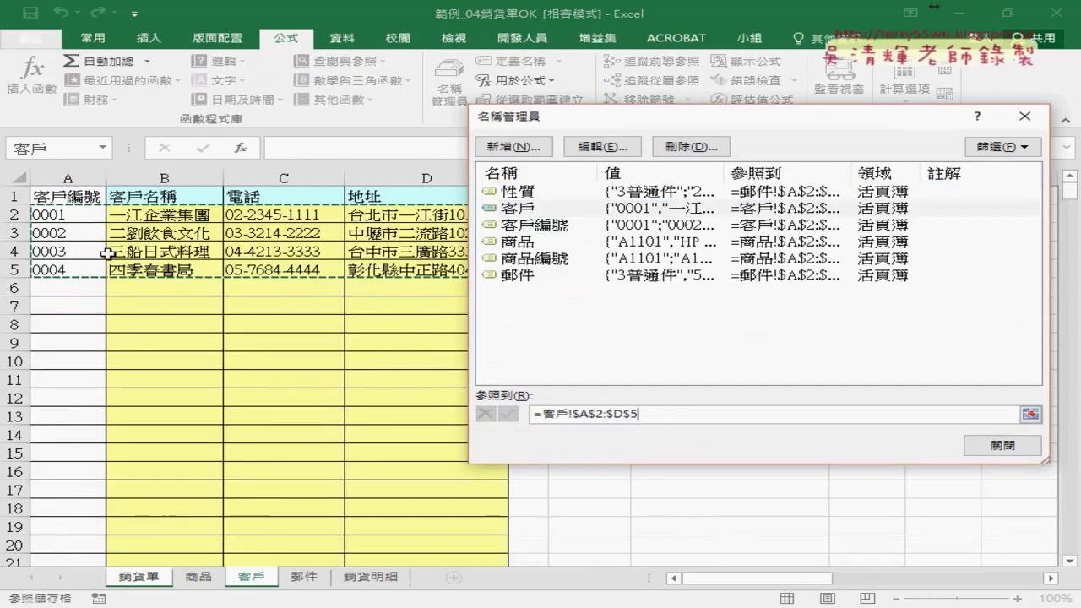
left_click(524, 226)
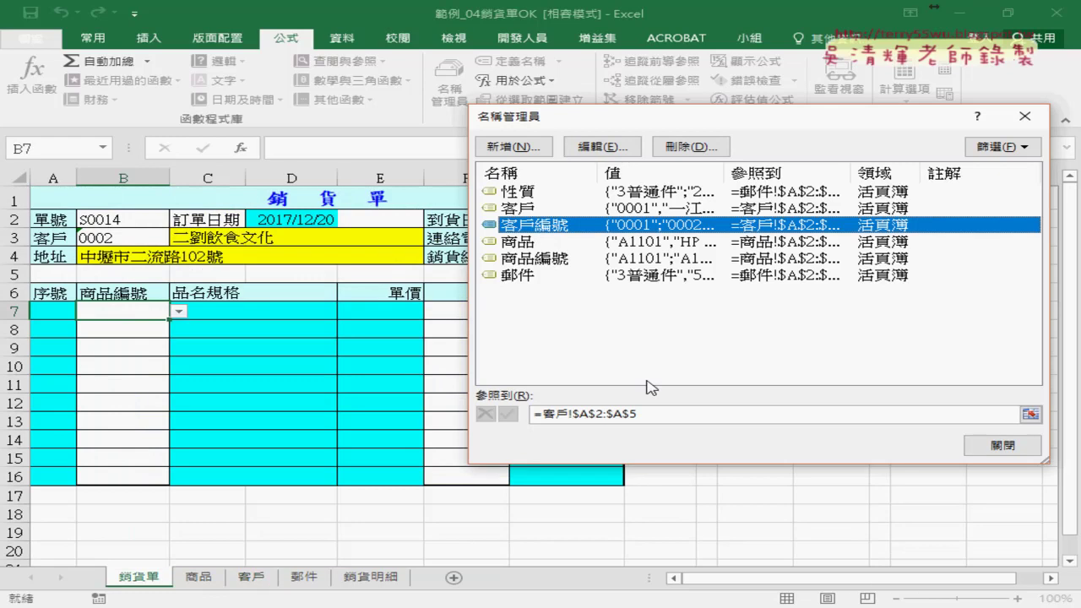
left_click(651, 413)
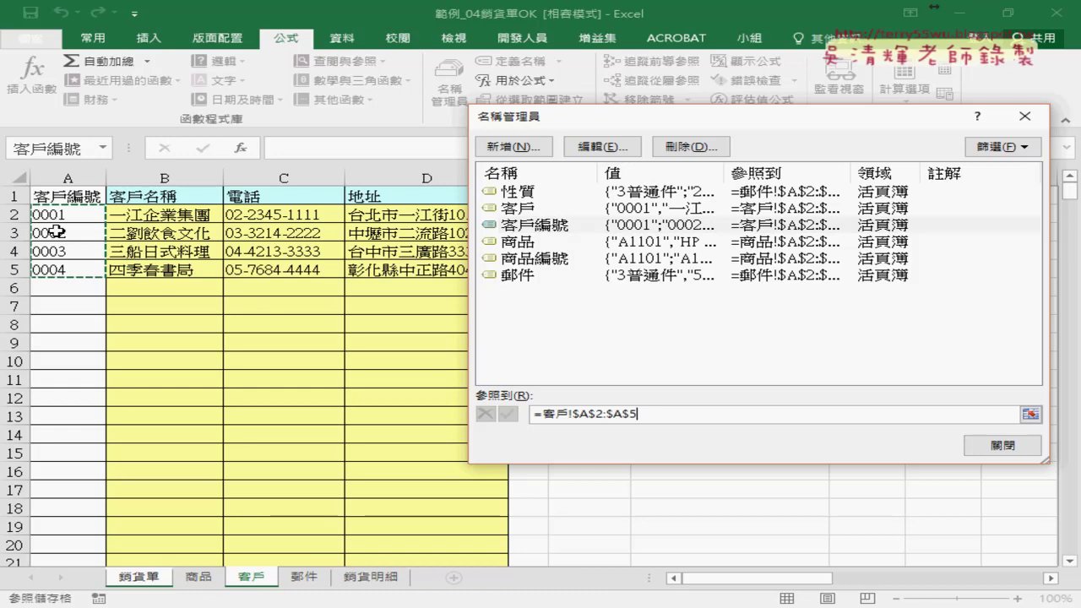
left_click_drag(649, 413, 521, 413)
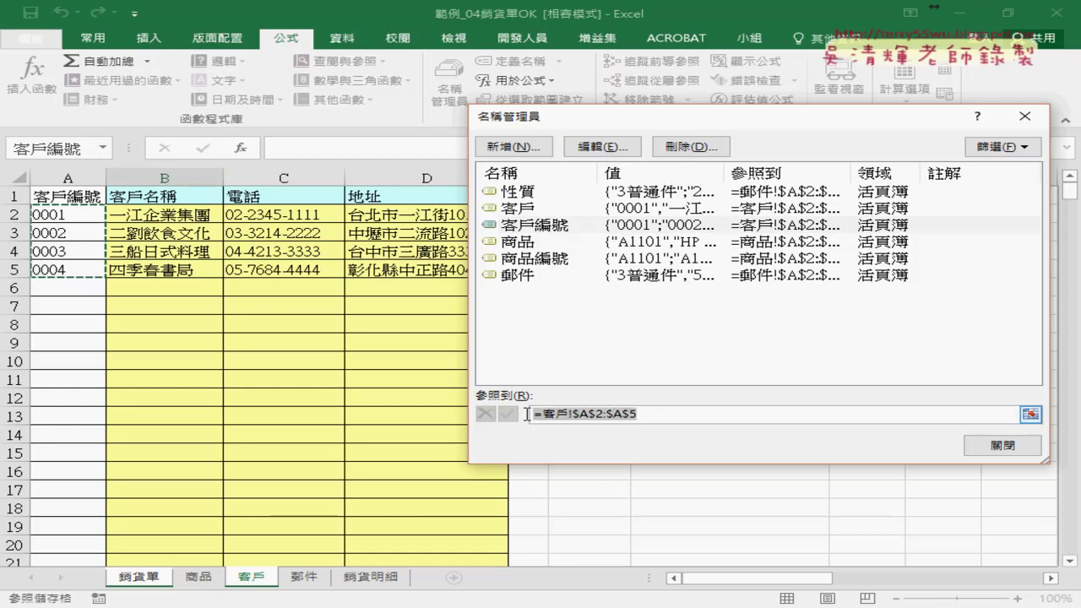
left_click(1005, 444)
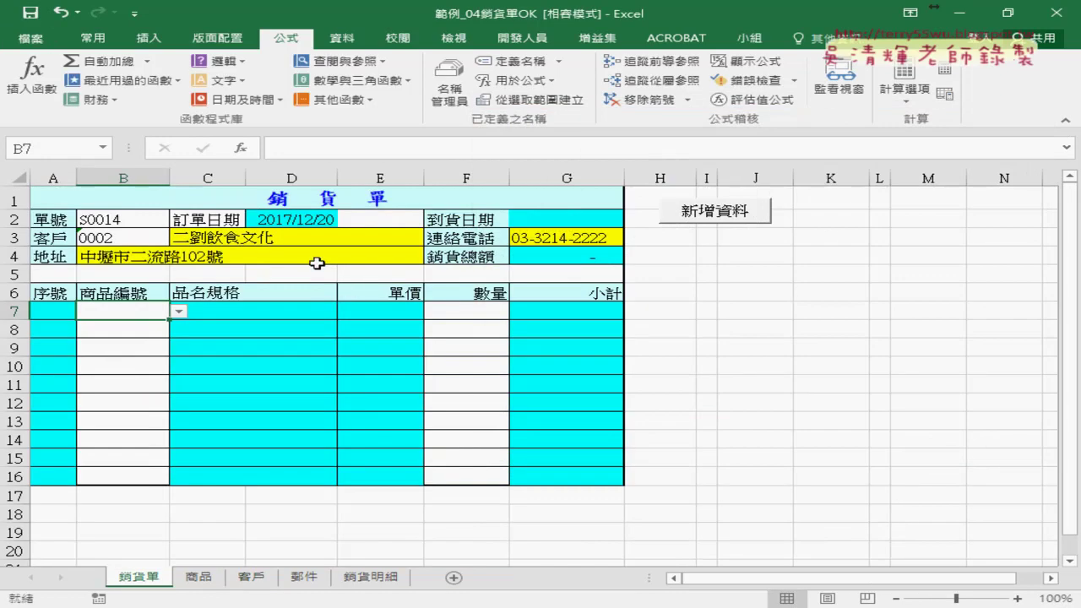
Step: Delete the 客戶編號 defined name in Name Manager
left_click(450, 83)
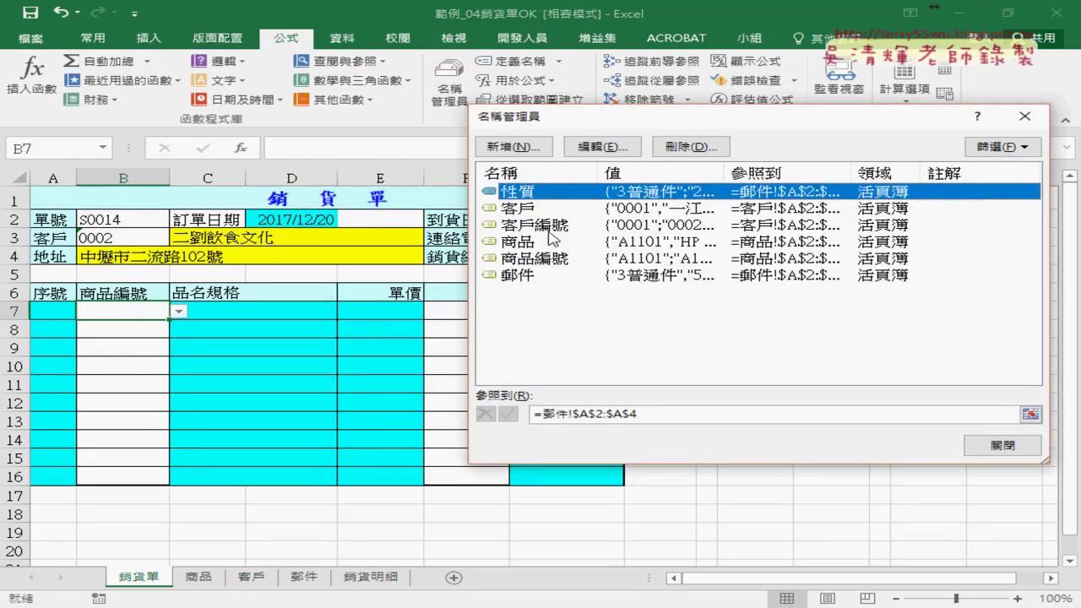
left_click(551, 225)
left_click(706, 155)
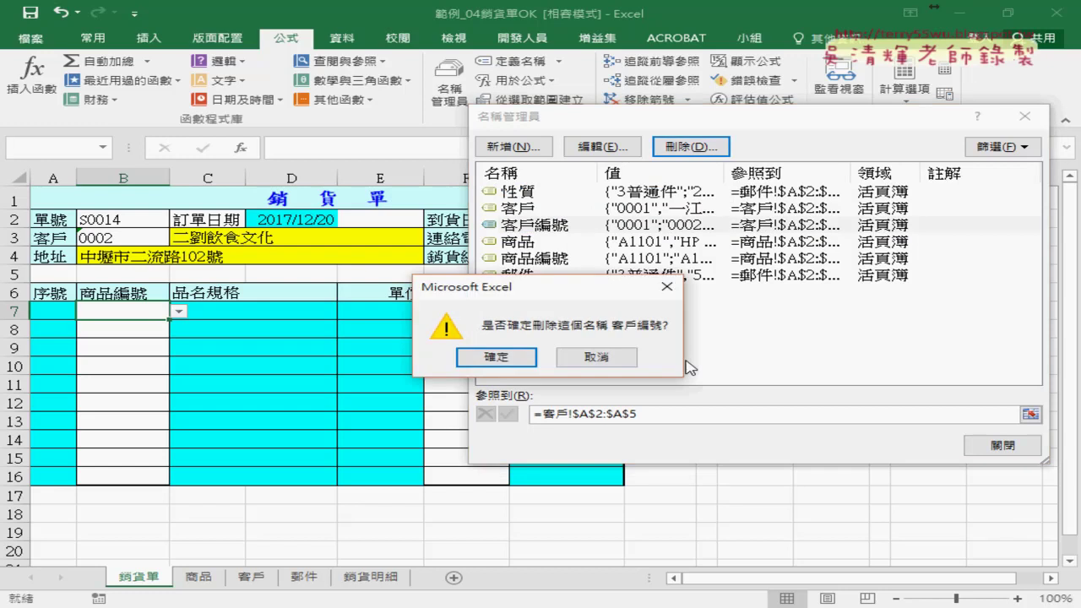
left_click(497, 362)
left_click(984, 441)
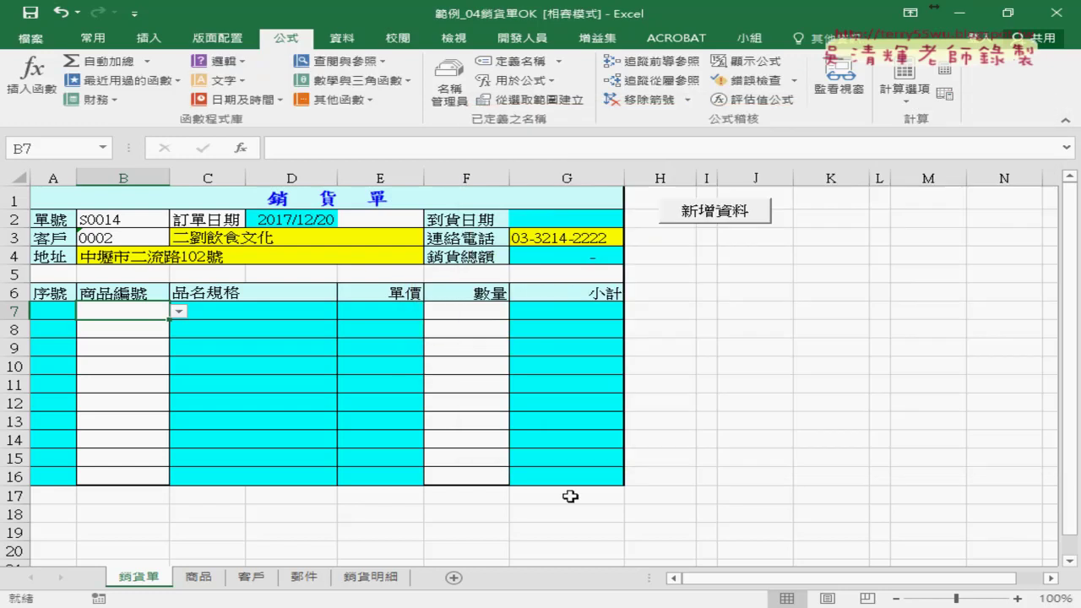
Step: Name the 客戶 sheet's column A 客戶編號 from its top-row header, then return to 銷貨單
left_click(250, 580)
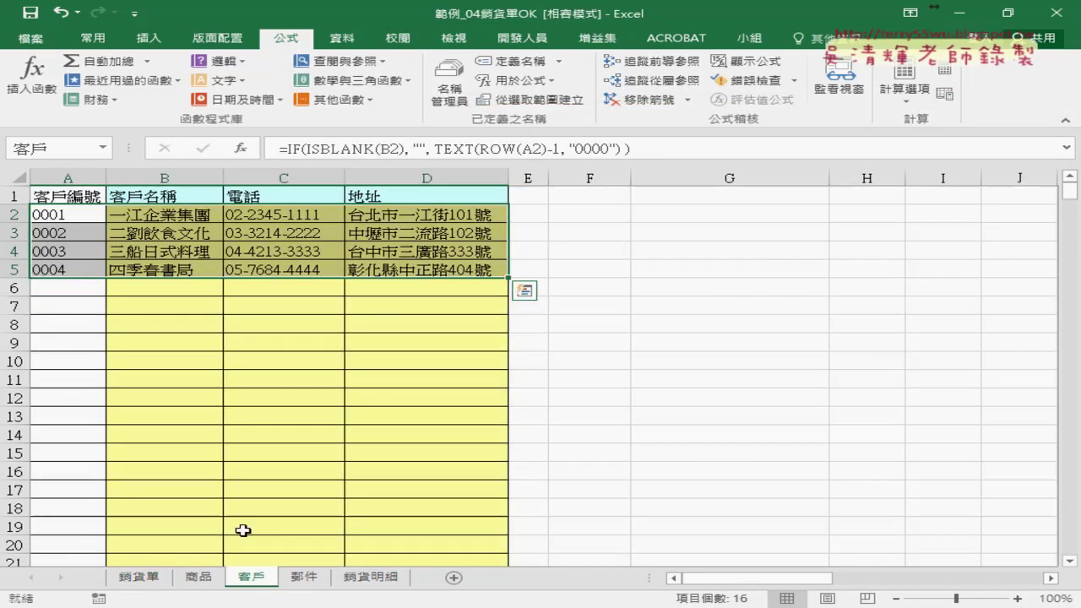
left_click(75, 173)
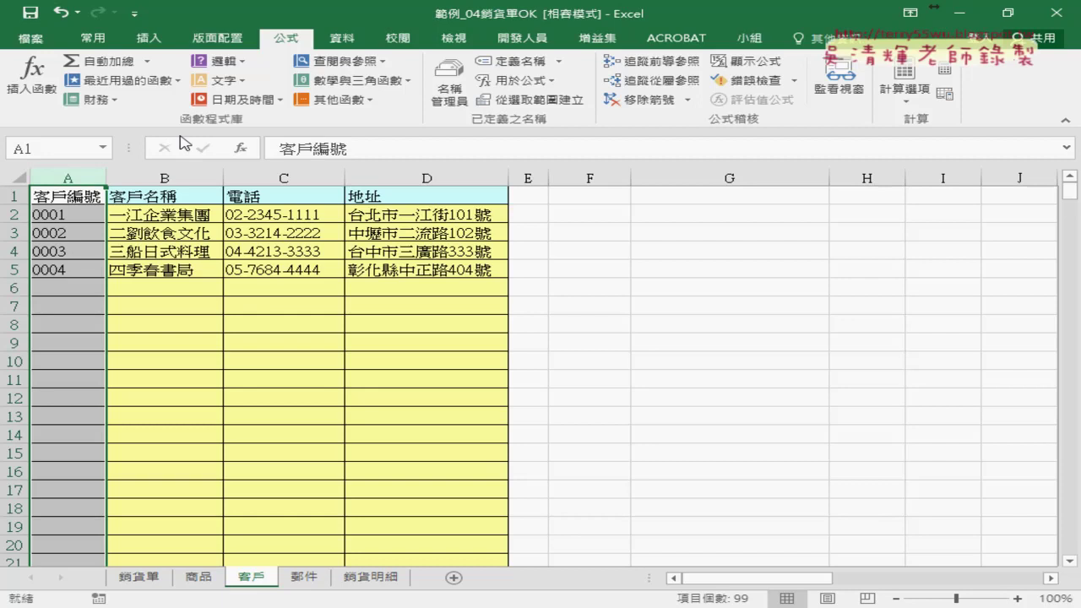
left_click(548, 100)
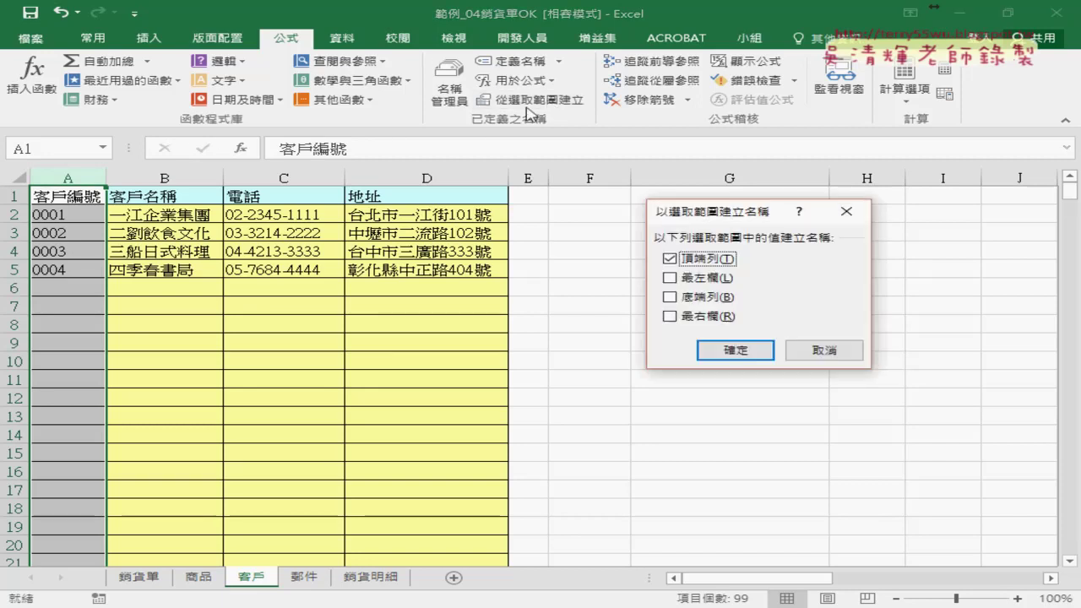
left_click(748, 355)
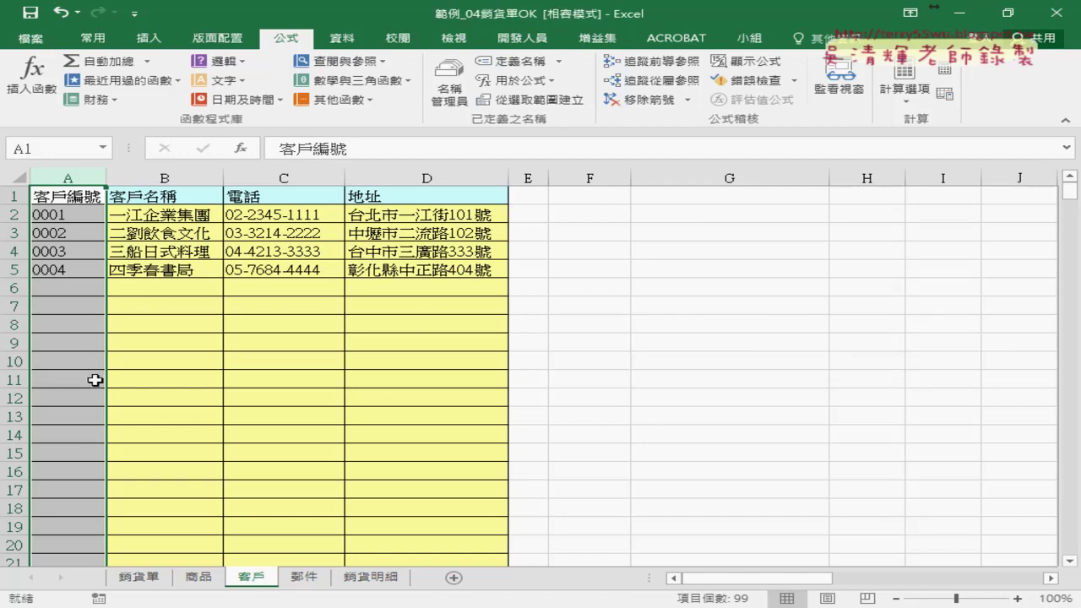
left_click(159, 578)
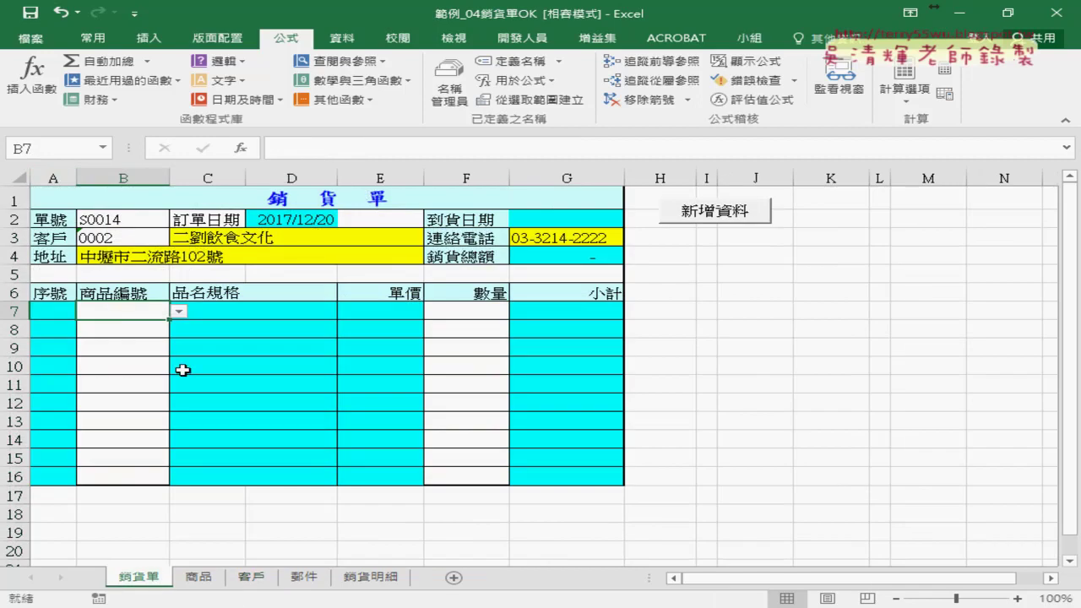
Step: Check B3's customer-ID dropdown, which shows blank entries, then go to the 客戶 sheet
left_click(147, 239)
left_click(179, 238)
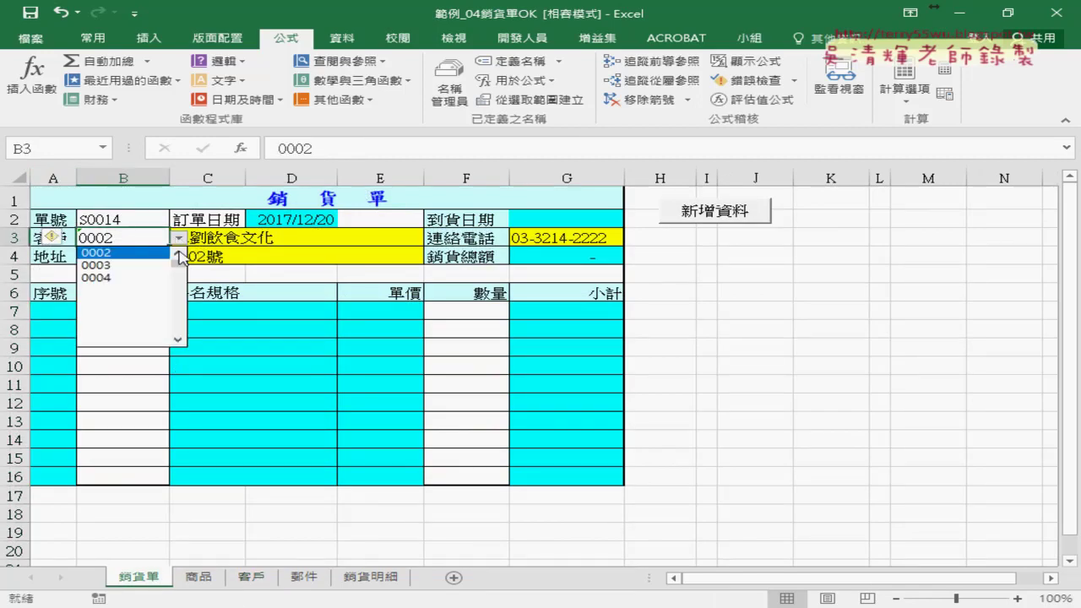
mouse_move(180, 257)
left_mouse_down()
mouse_move(184, 322)
mouse_move(188, 256)
left_mouse_up()
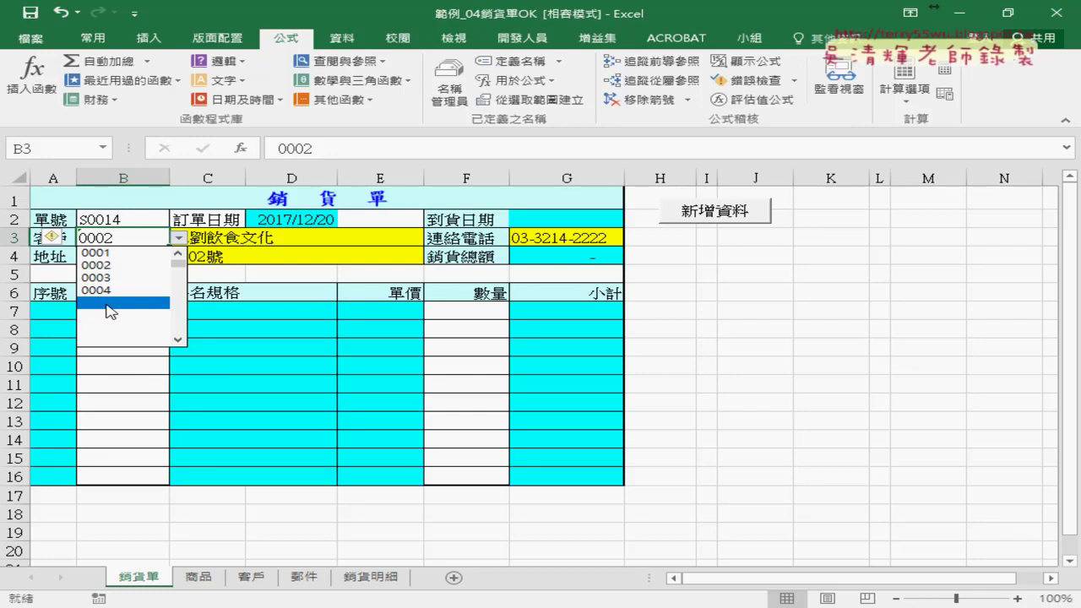
left_click(252, 580)
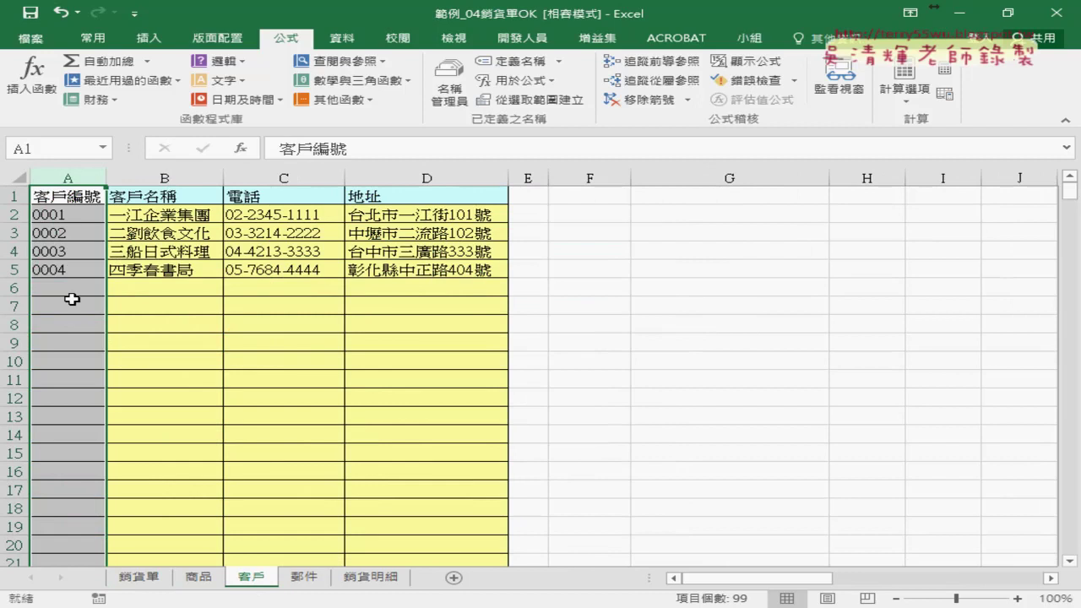
Step: Select column A on 客戶 from A6 downward, then insert a new blank sheet 工作表1
left_click(71, 288)
left_click_drag(71, 288, 73, 581)
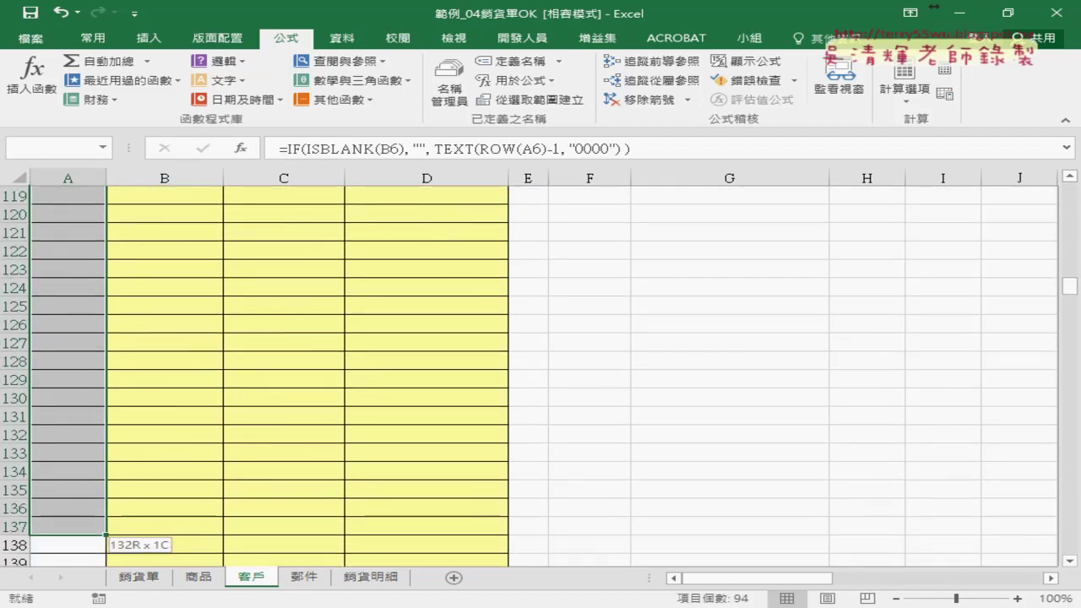
mouse_move(73, 581)
left_mouse_down()
mouse_move(81, 546)
mouse_move(84, 592)
left_mouse_up()
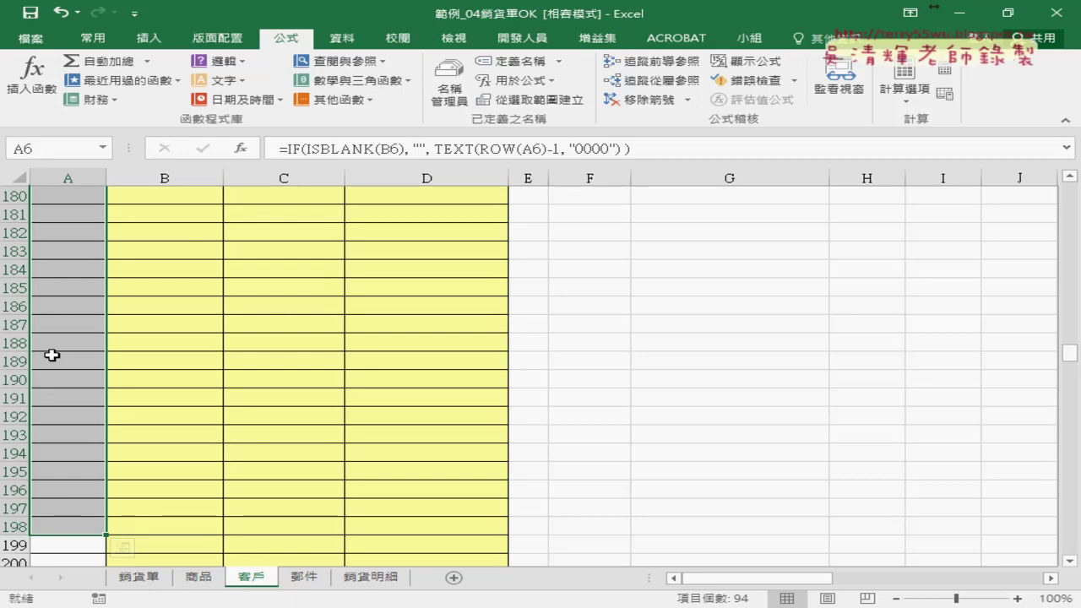
left_click(454, 577)
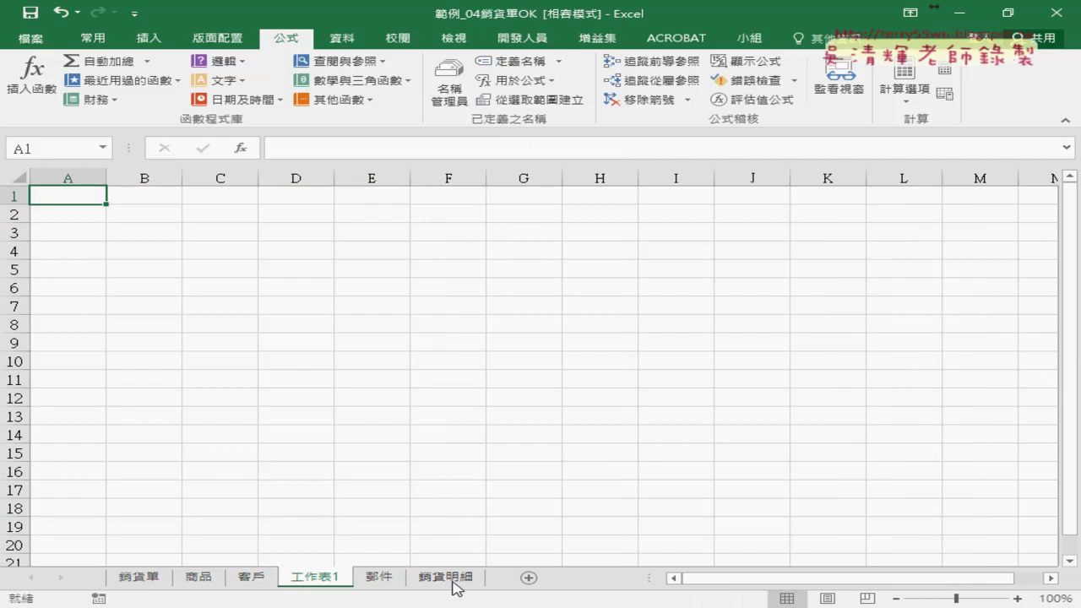
Step: Copy the customer table 客戶!A1:D5 into 工作表1 at A1 as values only
left_click(252, 577)
scroll(143, 427, "up", 7)
scroll(142, 427, "up", 4)
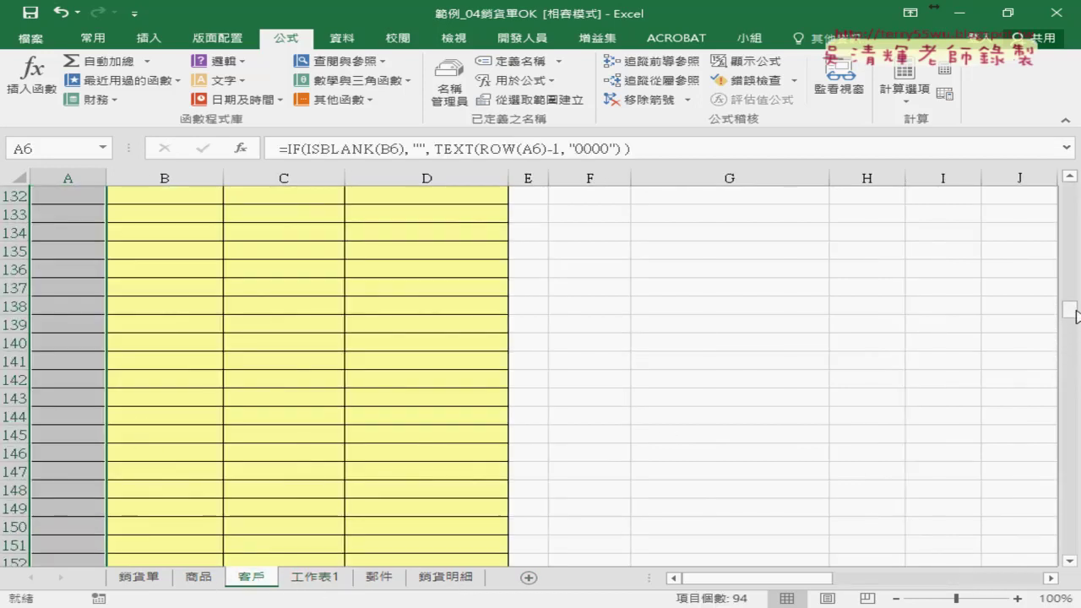
left_click_drag(1071, 311, 1071, 191)
mouse_move(67, 196)
left_mouse_down()
mouse_move(325, 257)
mouse_move(431, 269)
left_mouse_up()
key("ctrl+c")
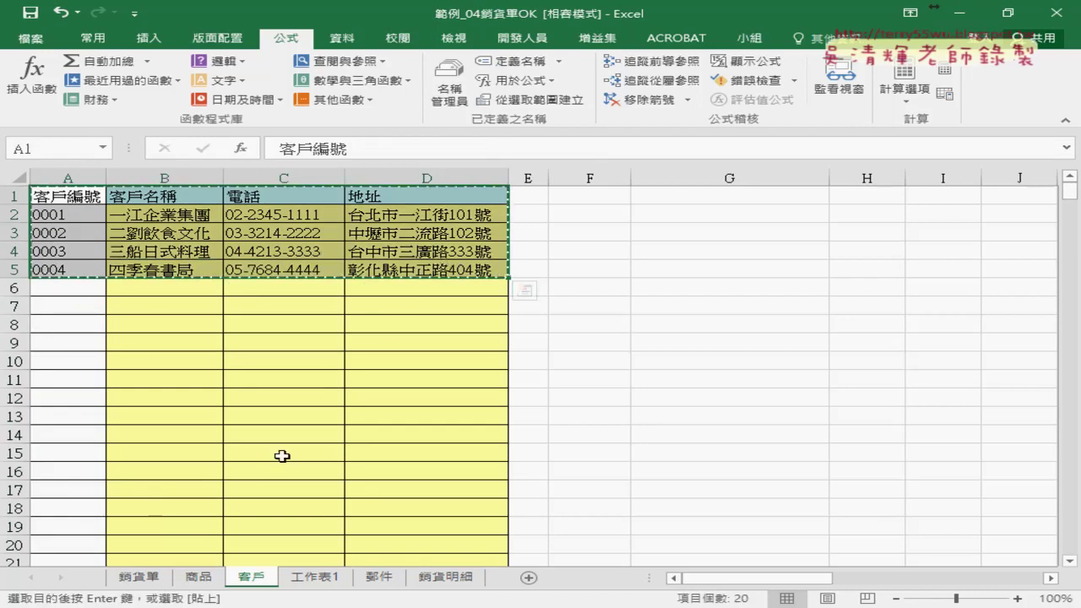
left_click(312, 581)
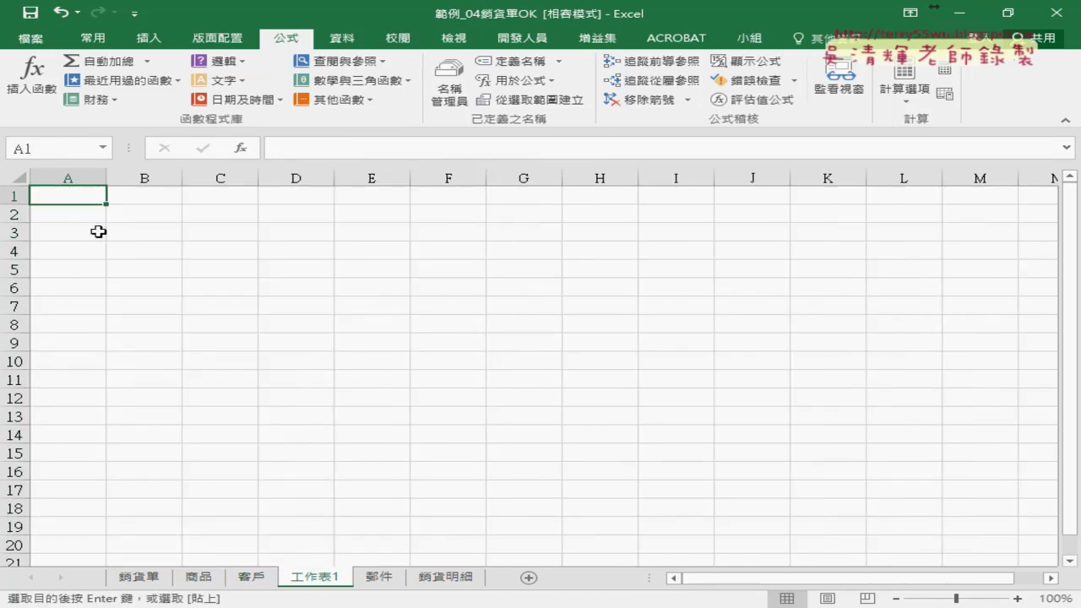
key("ctrl+v")
left_click(395, 291)
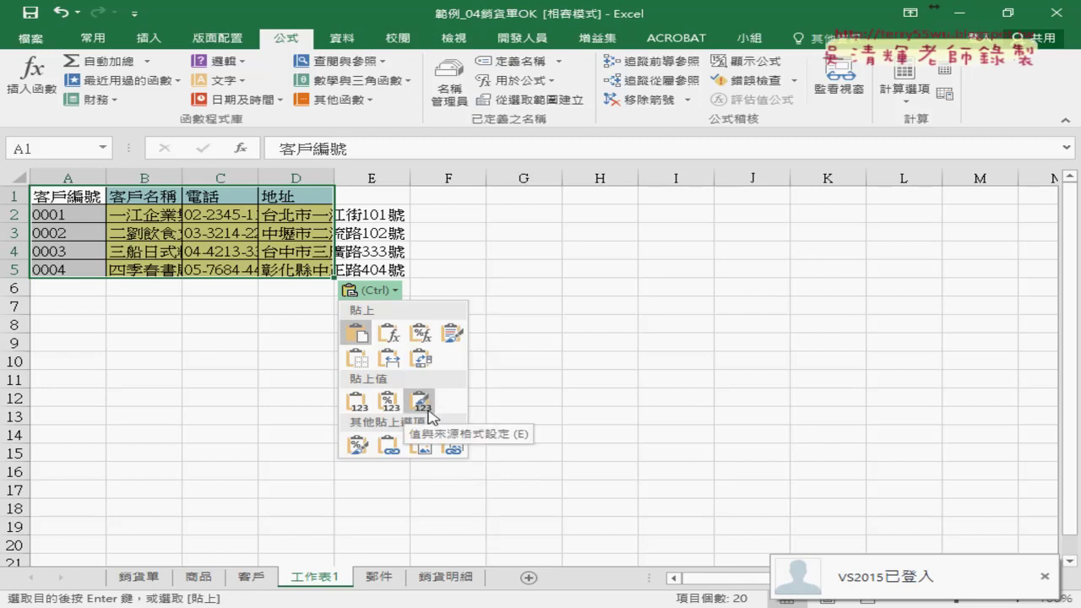
left_click(359, 411)
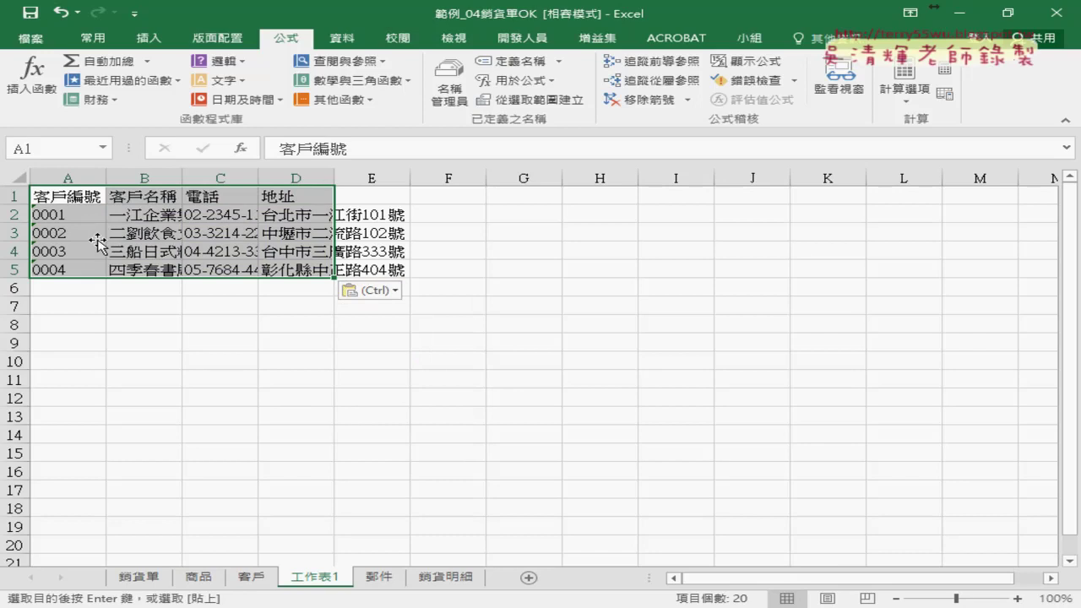
Step: Delete the original 客戶 sheet
left_click(261, 578)
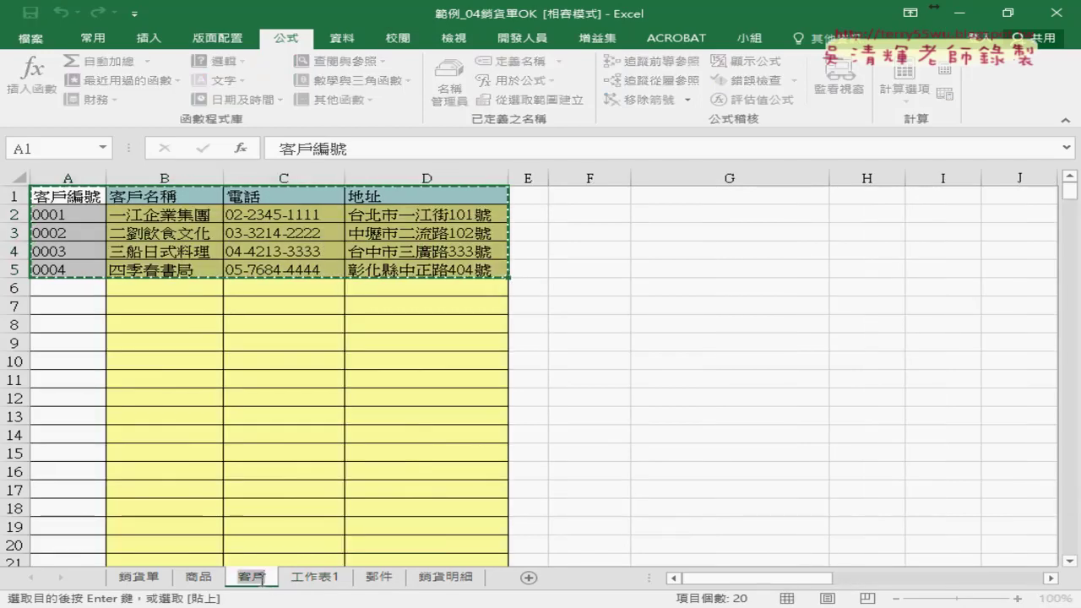
key("Escape")
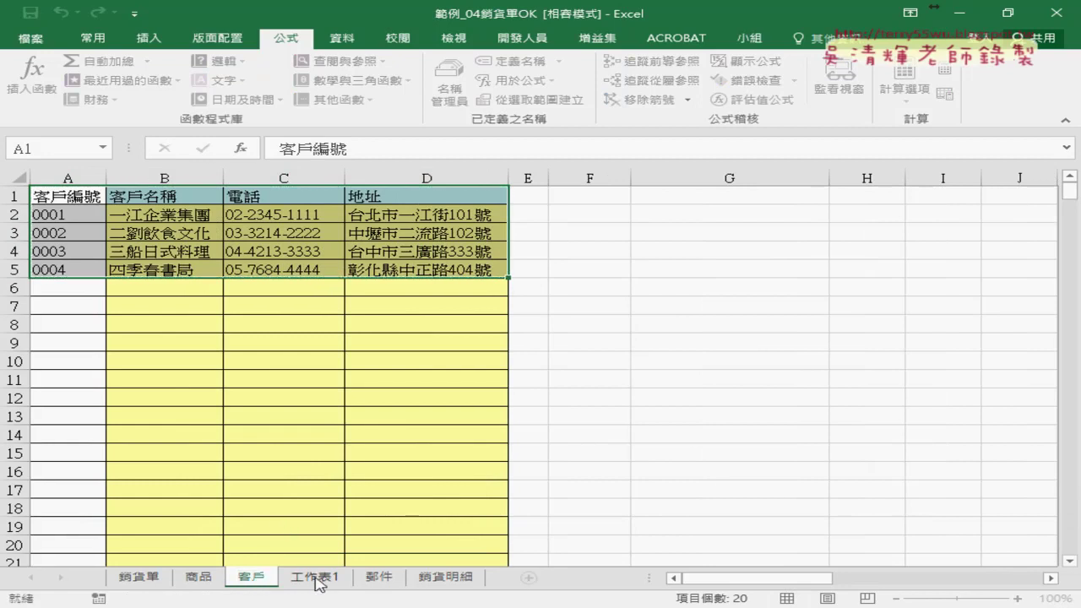
left_click(314, 577)
right_click(257, 579)
left_click(326, 411)
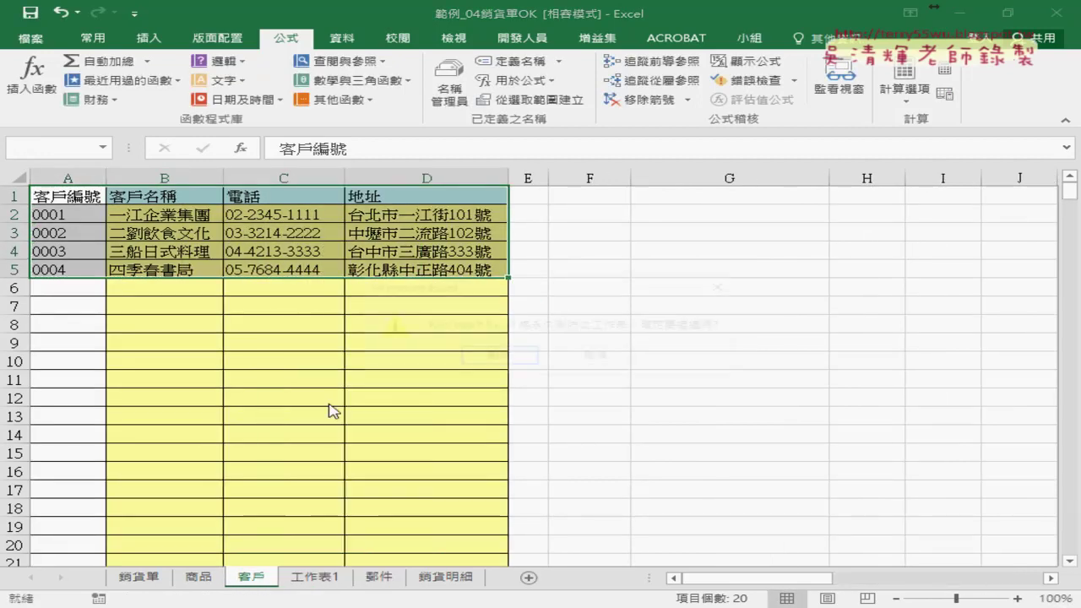
left_click(452, 356)
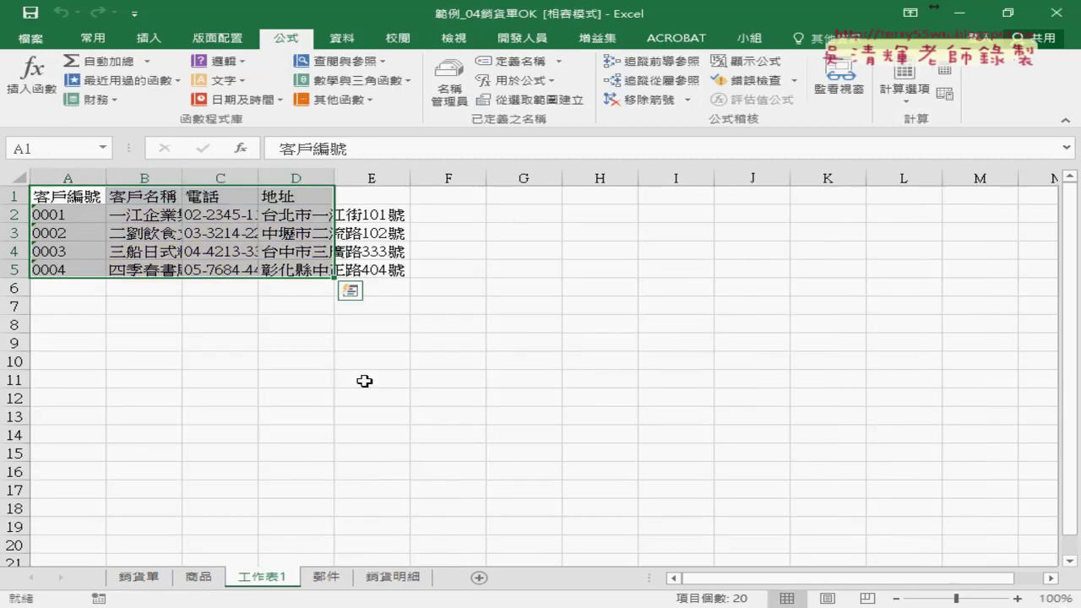
Step: Rename sheet 工作表1 to 客戶
double_click(269, 578)
type("客戶")
left_click(267, 494)
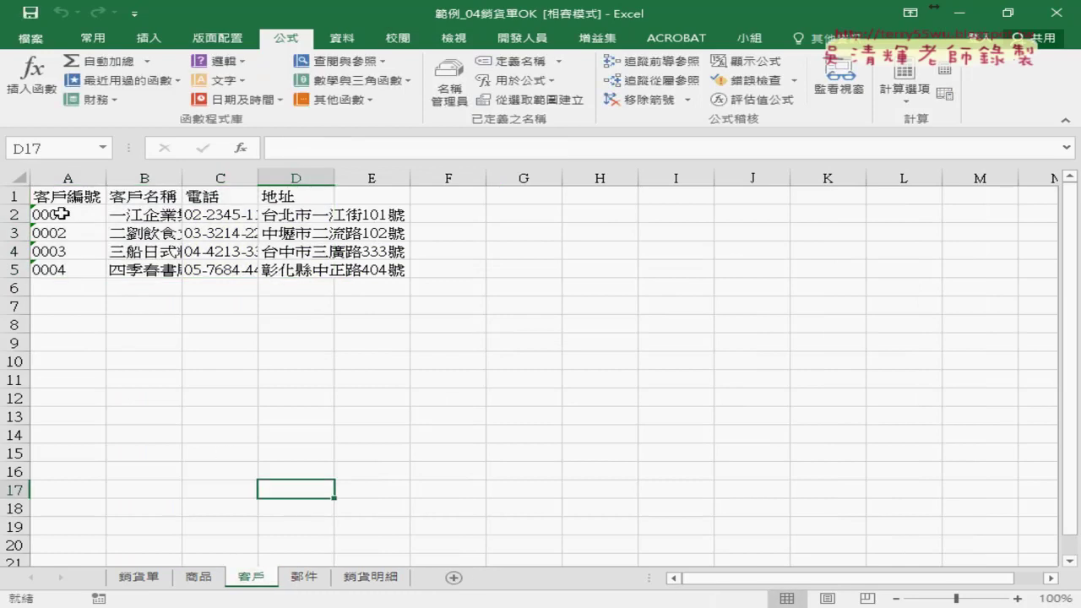
Step: Recreate 客戶編號 from the new 客戶 sheet's column A header, replacing the existing name
left_click(75, 176)
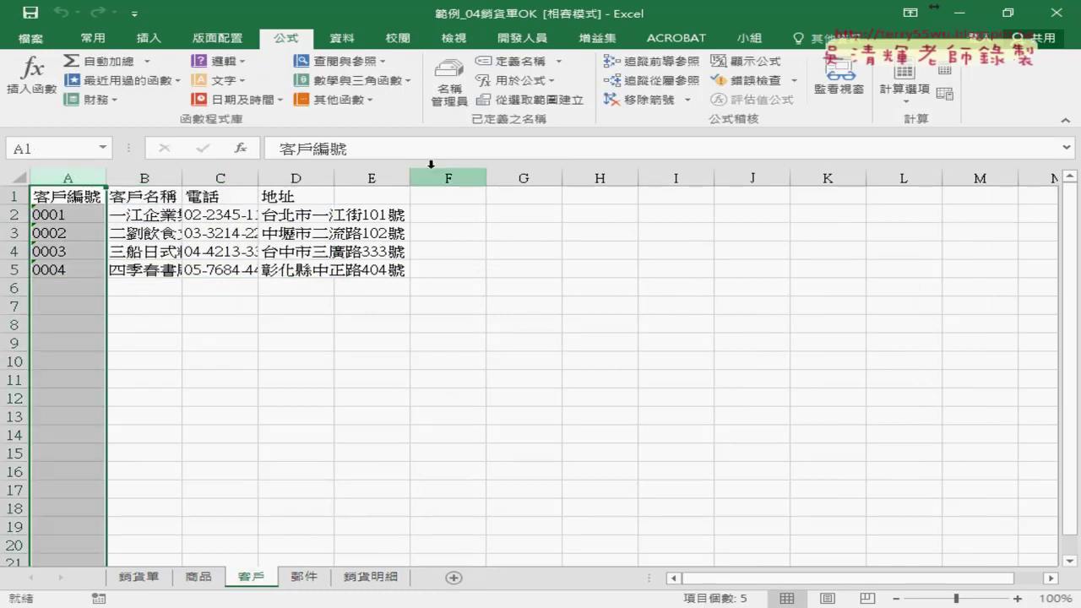
left_click(544, 100)
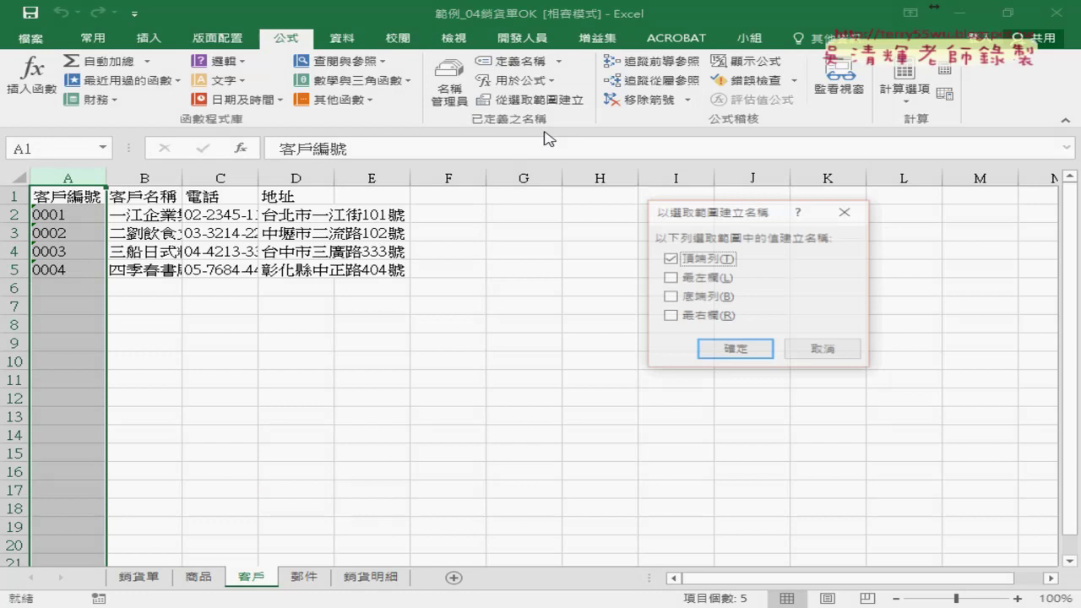
left_click(731, 363)
left_click(455, 359)
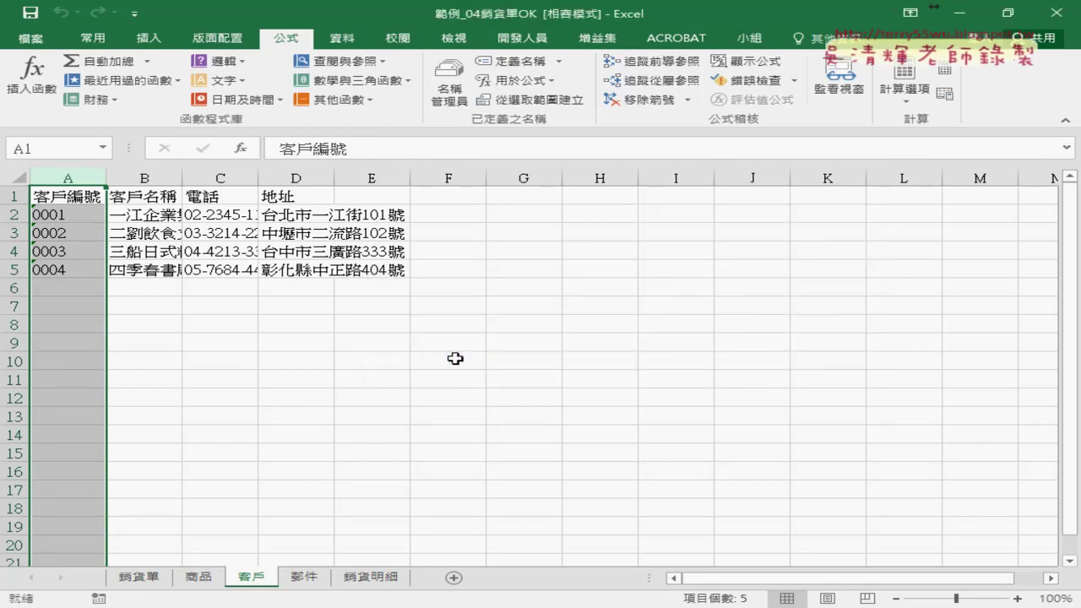
Step: Verify 客戶編號's range in Name Manager, then confirm B3's dropdown lists only 0001–0004
left_click(448, 84)
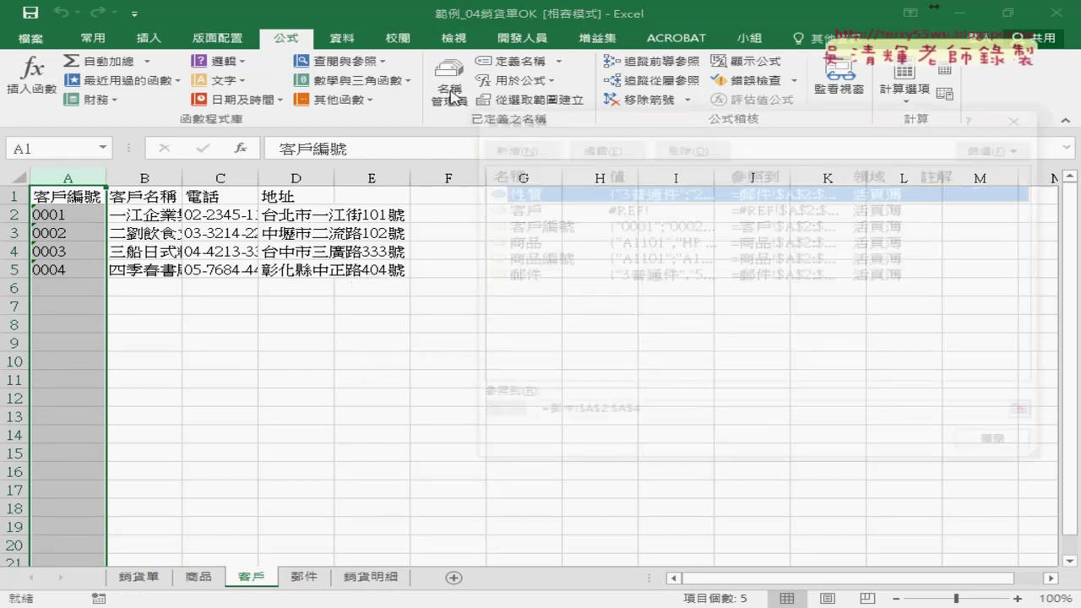
left_click(549, 226)
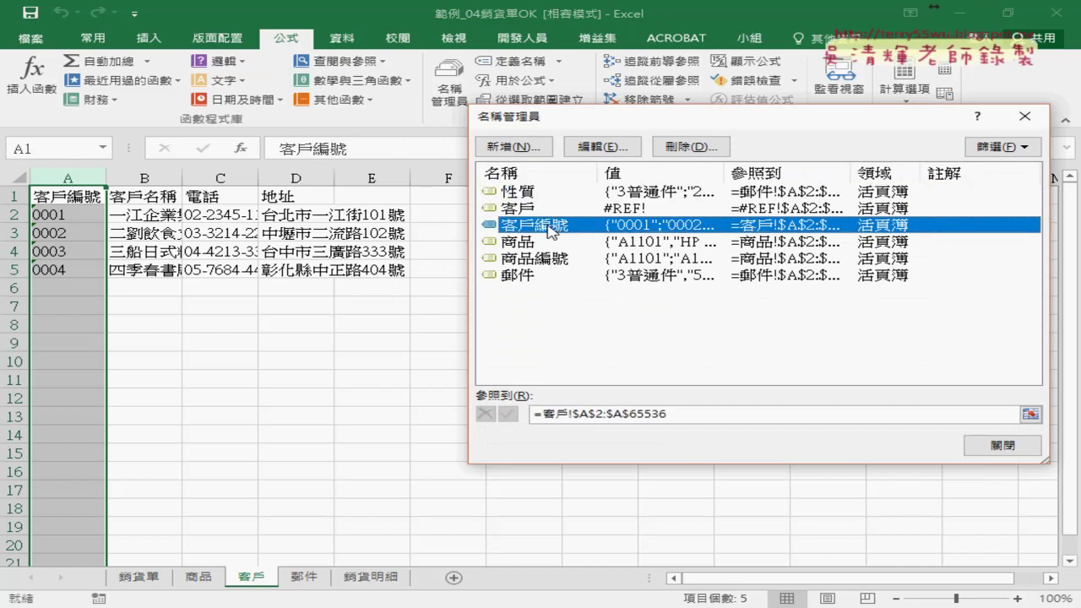
left_click(676, 414)
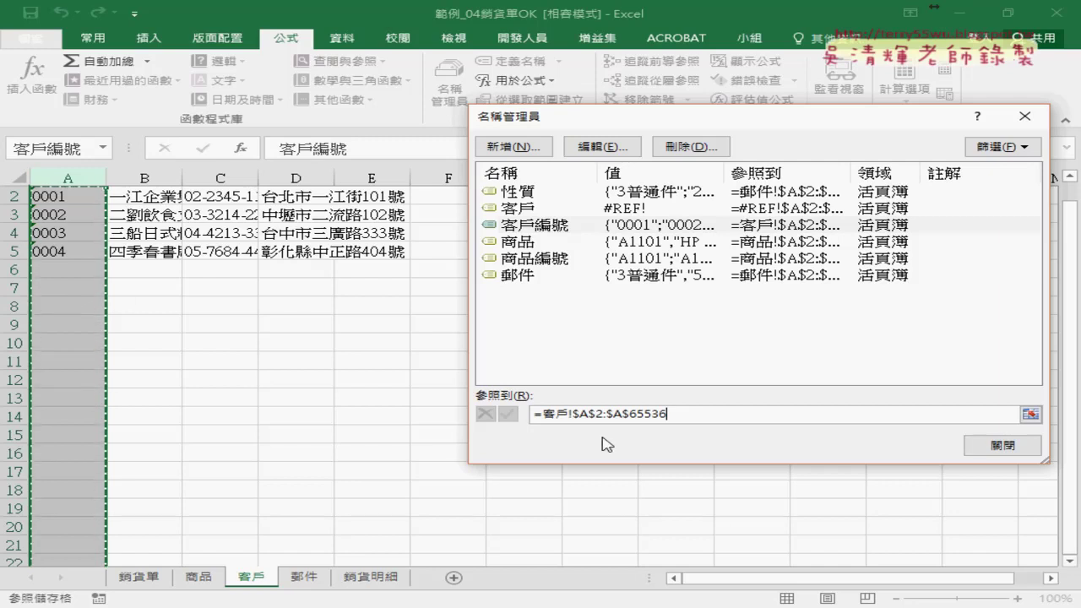
left_click(1004, 445)
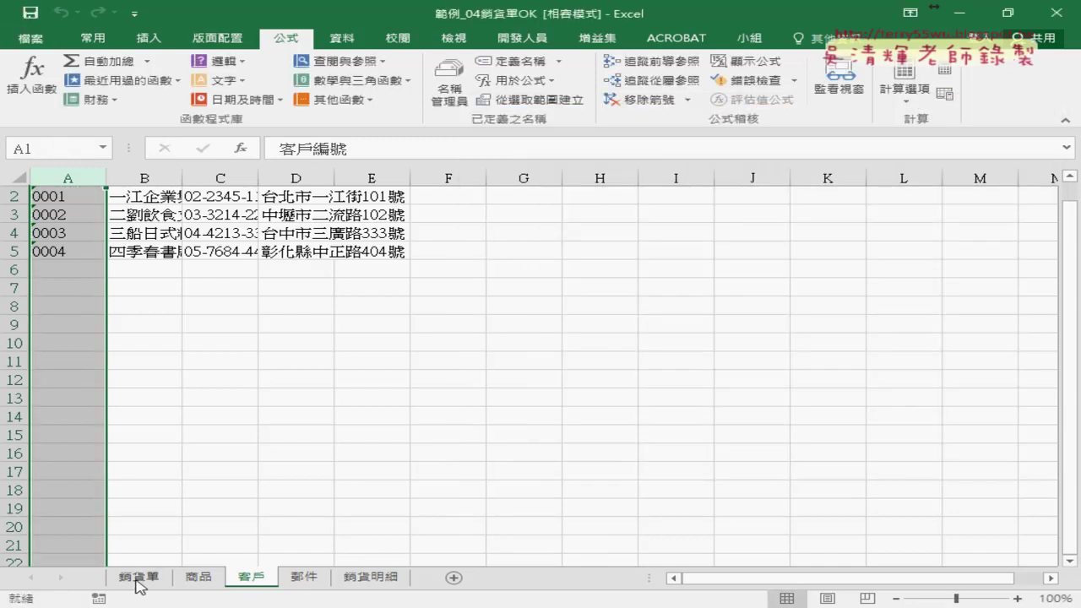
left_click(139, 579)
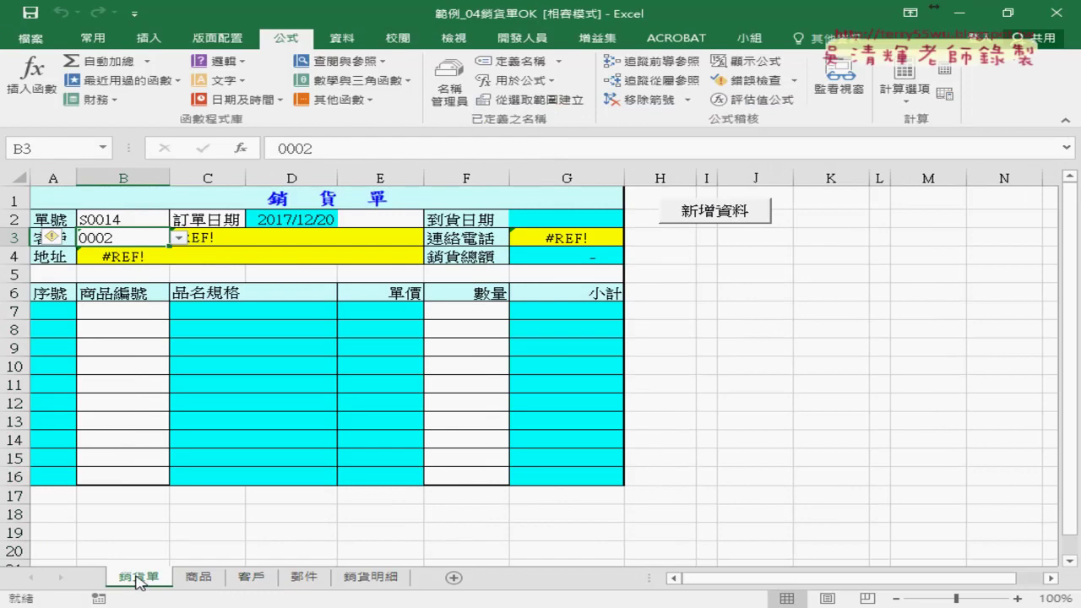
left_click(178, 239)
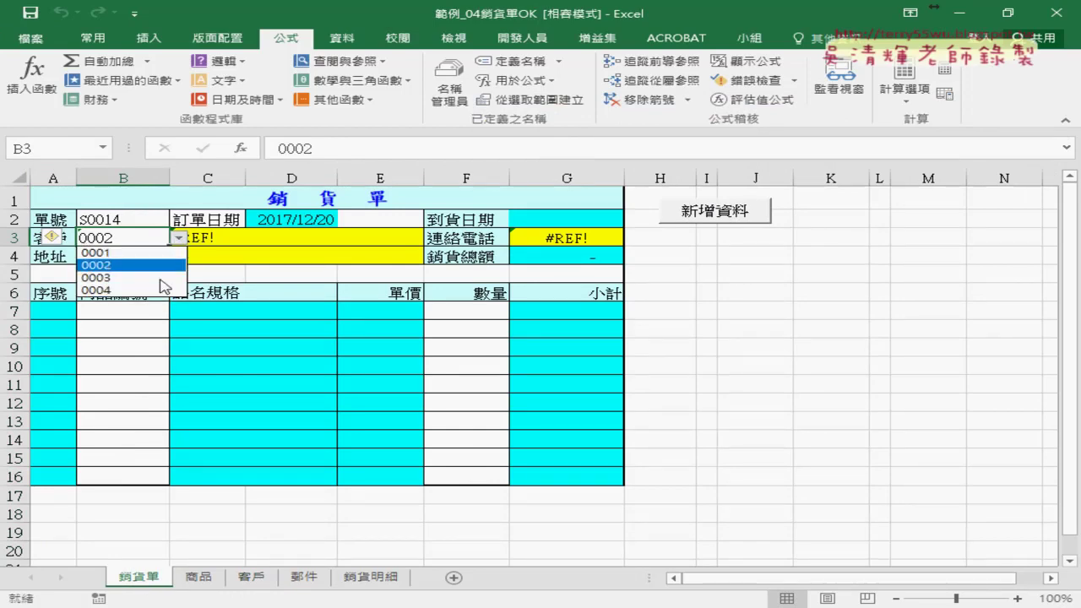